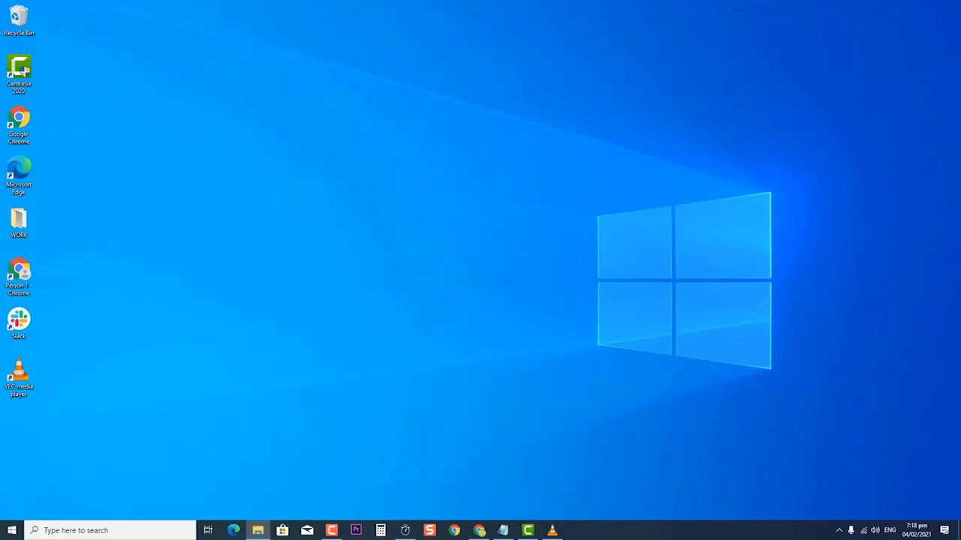
Search for 'registry editor' and launch Registry Editor as administrator.
{"action": "left_click", "coordinate": [33, 531]}
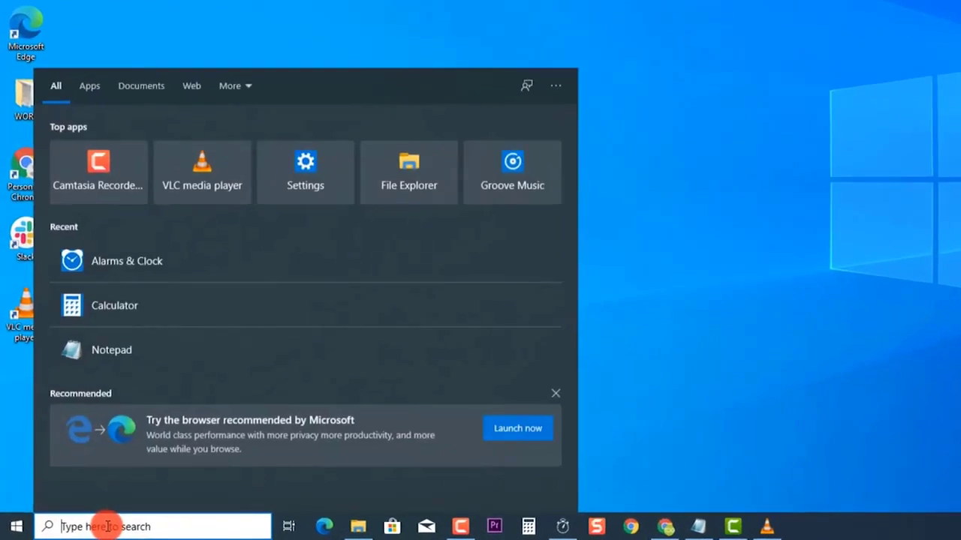
{"action": "type", "text": "regis"}
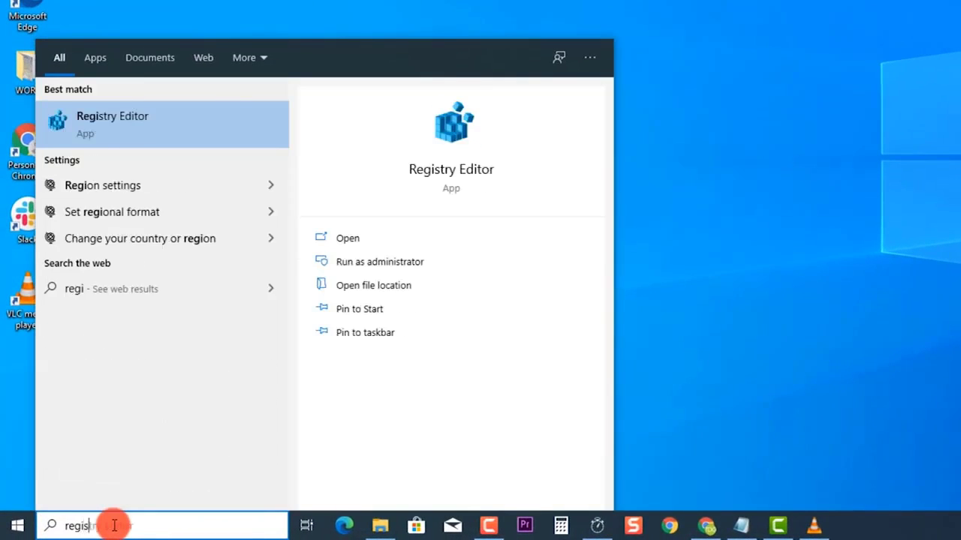
{"action": "type", "text": "try editor"}
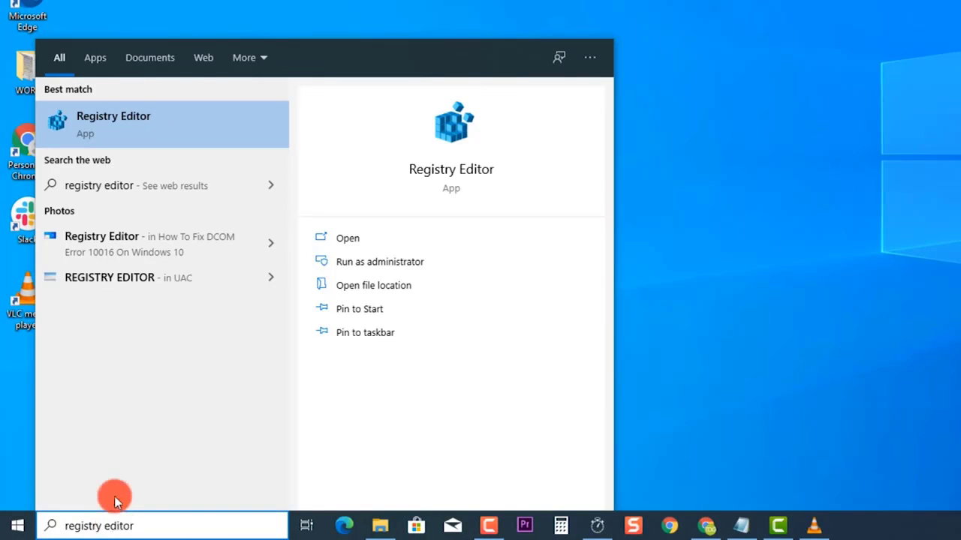
{"action": "right_click", "coordinate": [186, 117]}
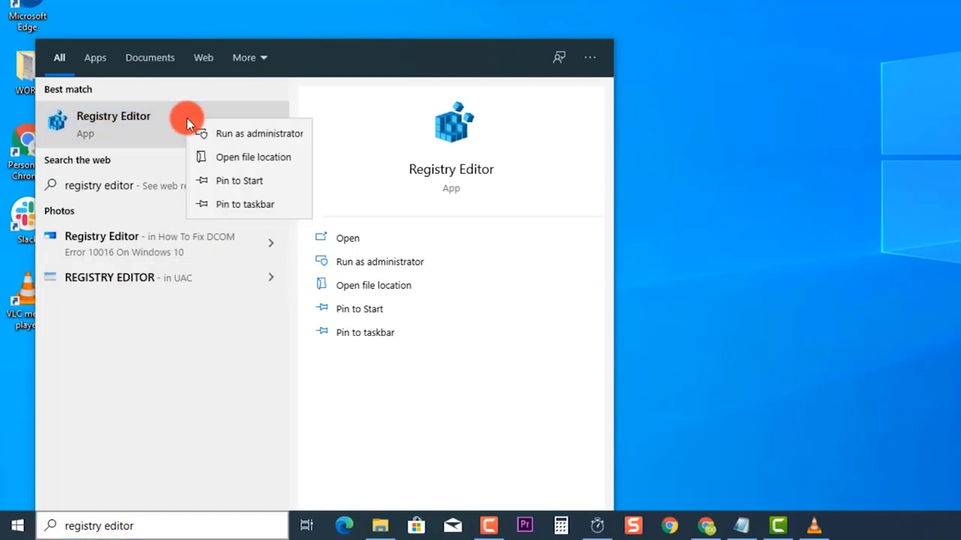
{"action": "left_click", "coordinate": [205, 135]}
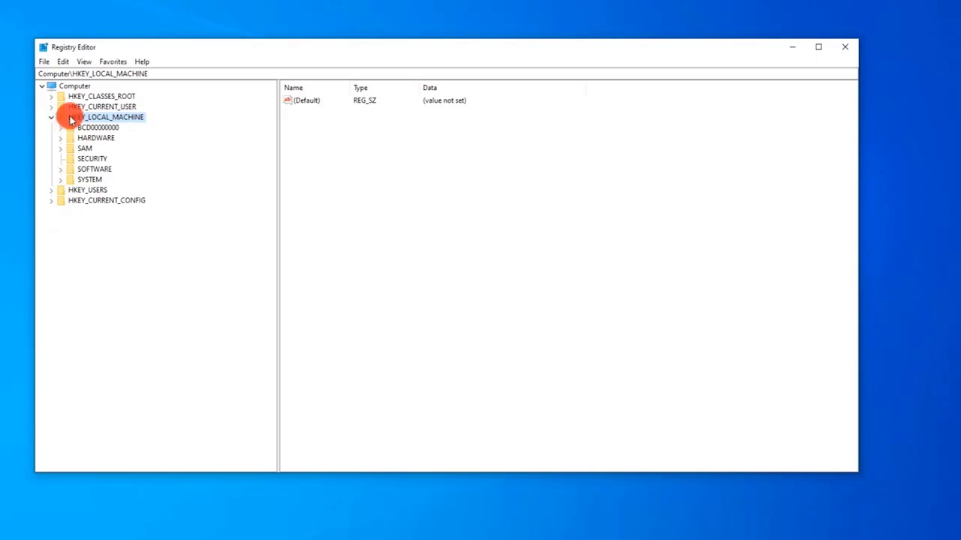
Navigate to HKEY_LOCAL_MACHINE\SOFTWARE\Microsoft\Ole to view EnableDCOM and its related values.
{"action": "left_click", "coordinate": [61, 170]}
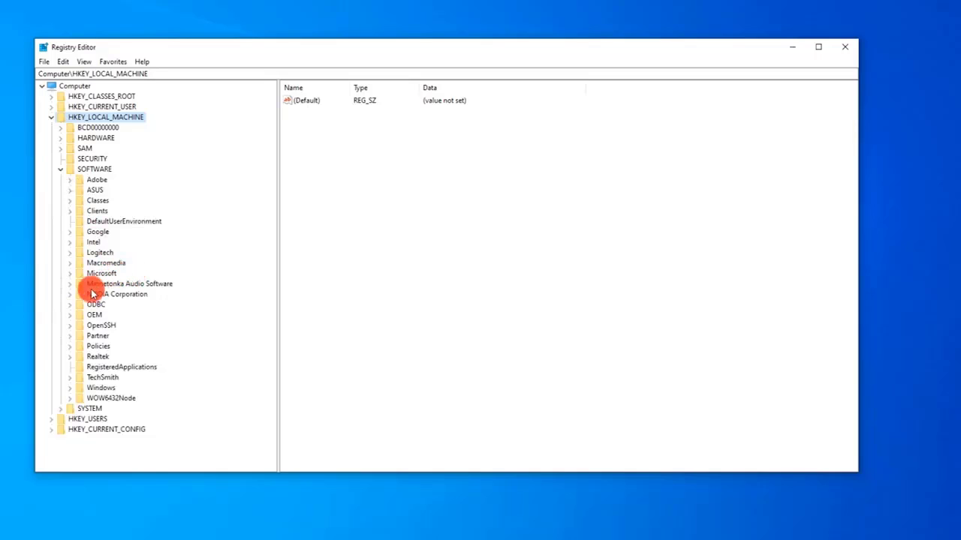
{"action": "left_click", "coordinate": [70, 274]}
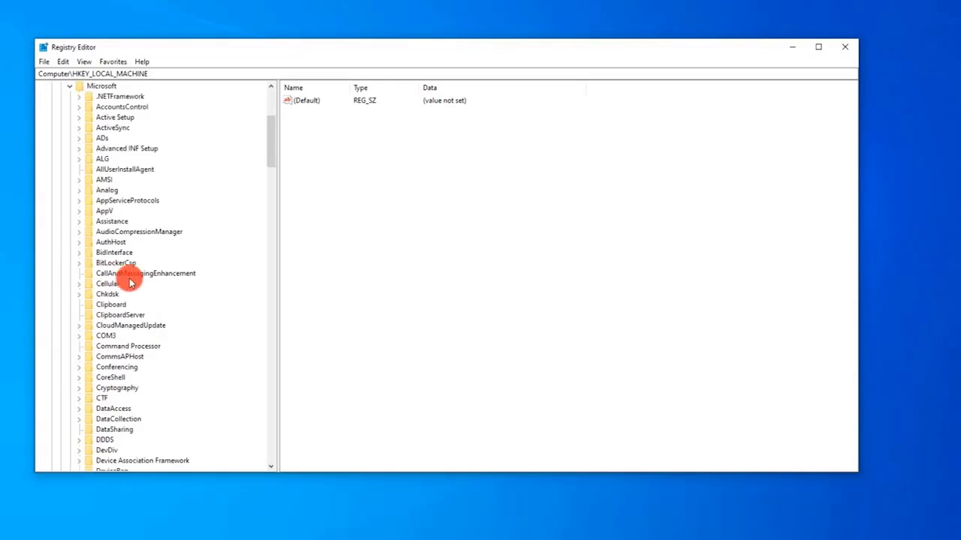
{"action": "scroll", "coordinate": [193, 294], "scroll_direction": "down", "scroll_amount": 7}
{"action": "scroll", "coordinate": [222, 276], "scroll_direction": "down", "scroll_amount": 20}
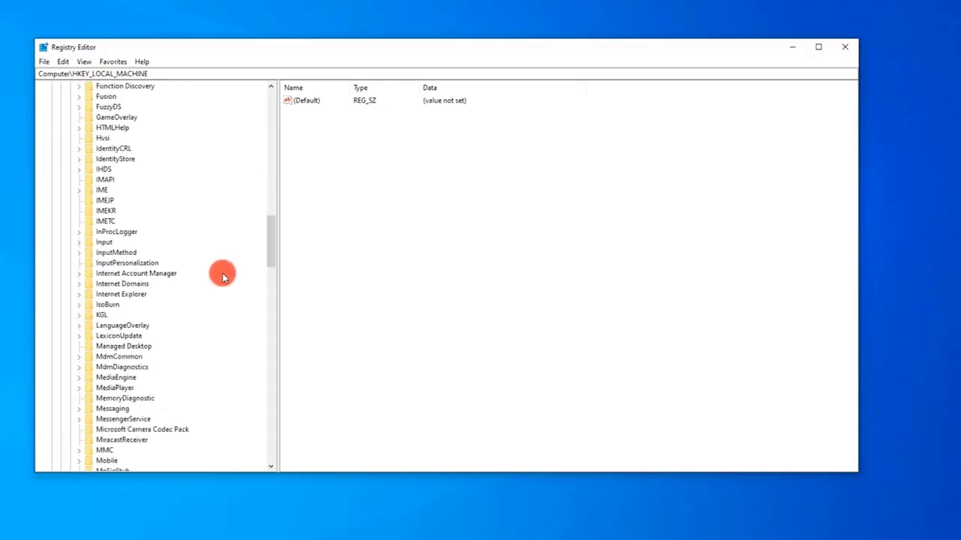
{"action": "scroll", "coordinate": [223, 278], "scroll_direction": "down", "scroll_amount": 1}
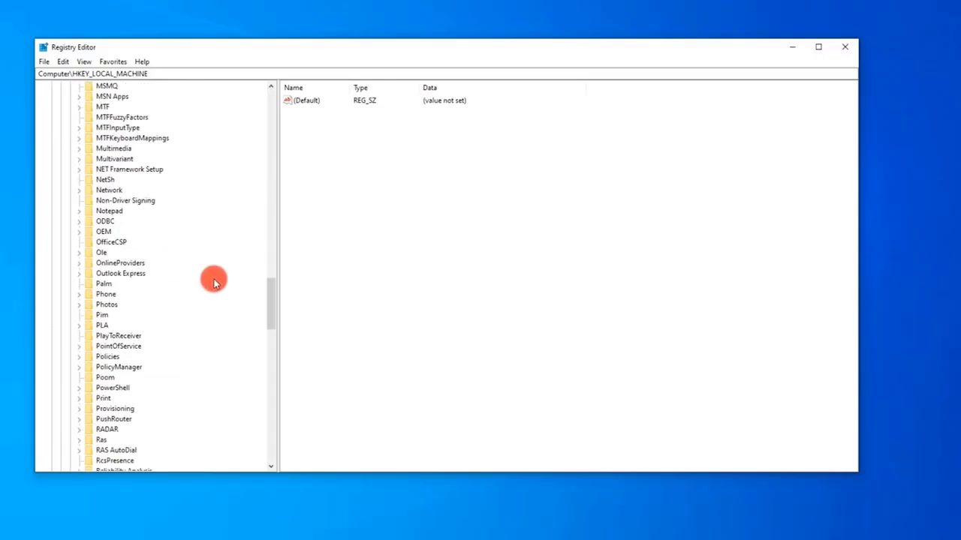
{"action": "left_click", "coordinate": [97, 254]}
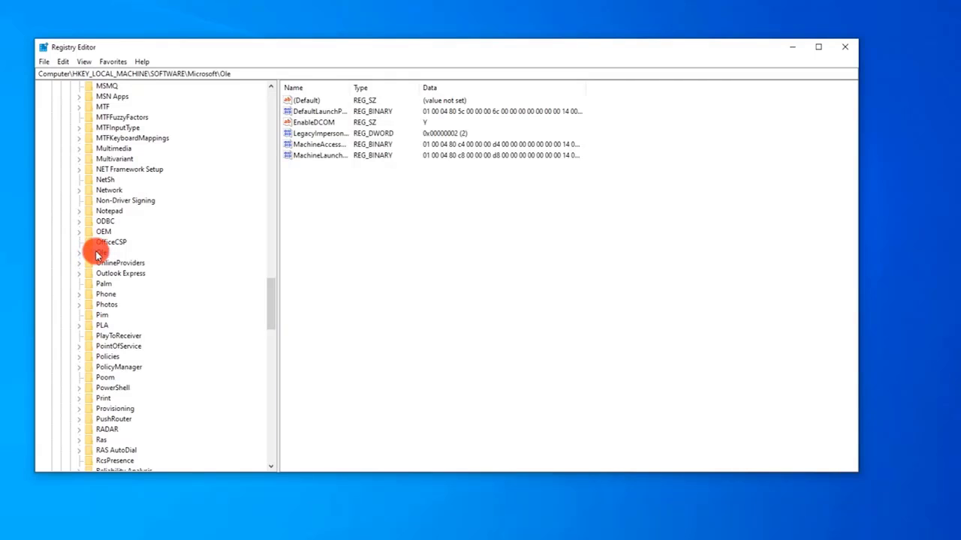
Widen the Name column and check DefaultLaunchPermission's Delete option without deleting it.
{"action": "left_click_drag", "start_coordinate": [349, 87], "coordinate": [481, 92]}
{"action": "left_click", "coordinate": [348, 111]}
{"action": "right_click", "coordinate": [348, 112]}
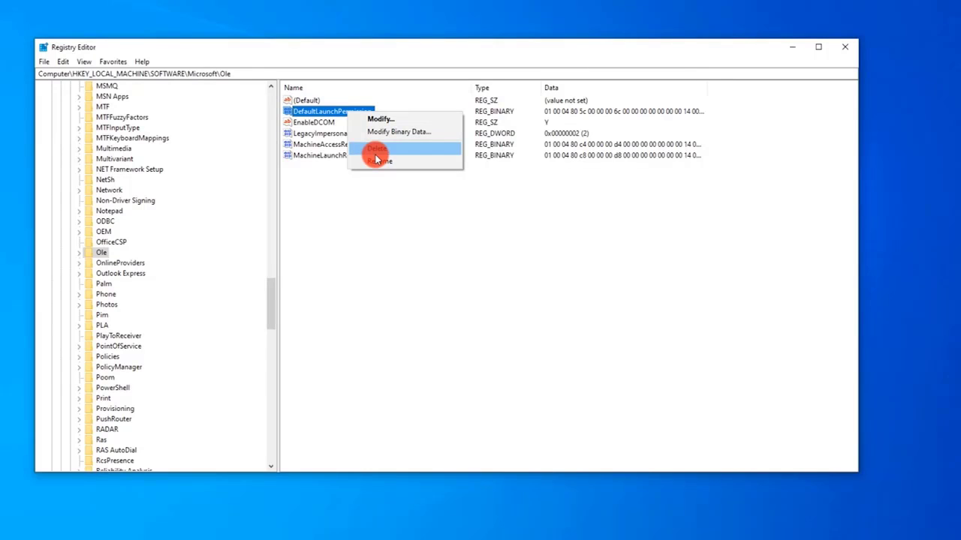
{"action": "left_click", "coordinate": [521, 215]}
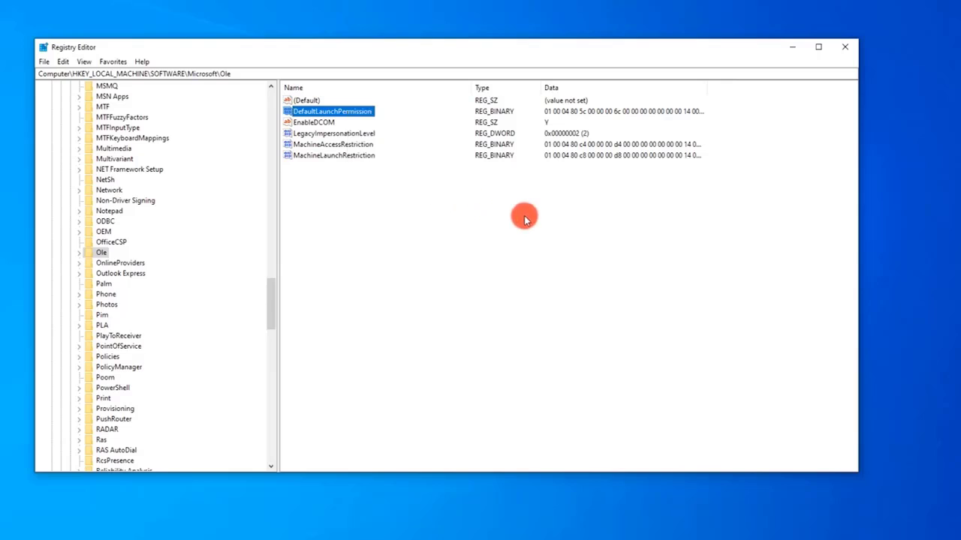
{"action": "left_click", "coordinate": [523, 217]}
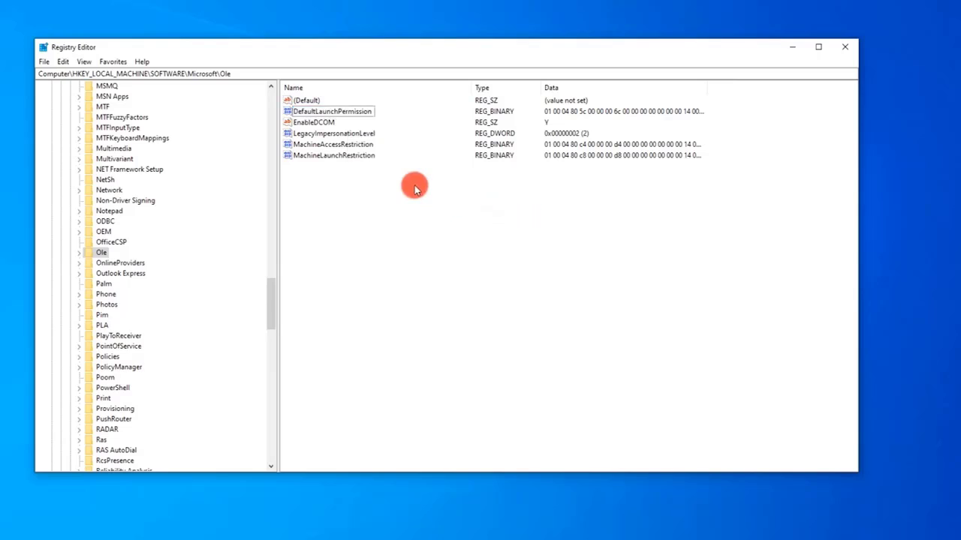
Check MachineAccessRestriction and MachineLaunchRestriction without deleting them, then close Registry Editor.
{"action": "right_click", "coordinate": [344, 146]}
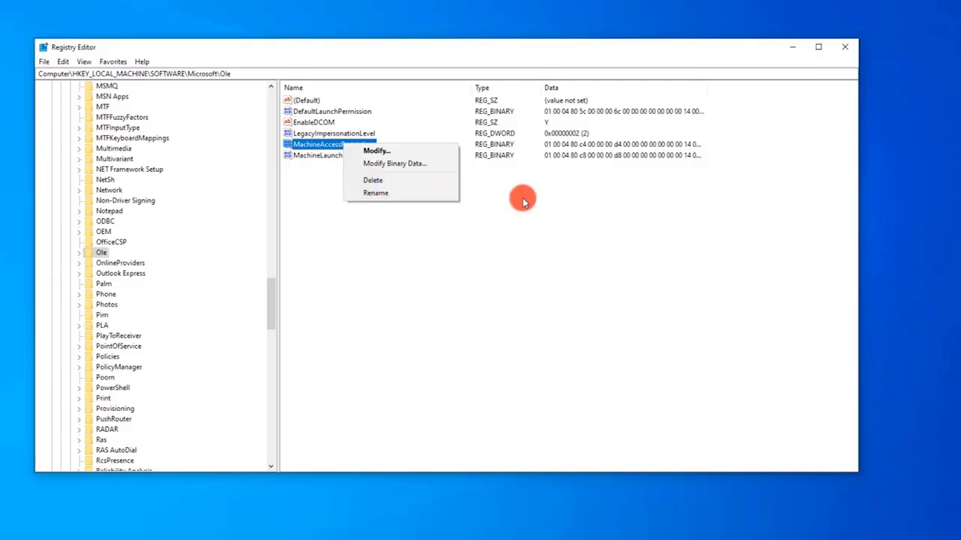
{"action": "left_click", "coordinate": [525, 197]}
{"action": "left_click", "coordinate": [526, 197]}
{"action": "left_click", "coordinate": [356, 157]}
{"action": "right_click", "coordinate": [355, 158]}
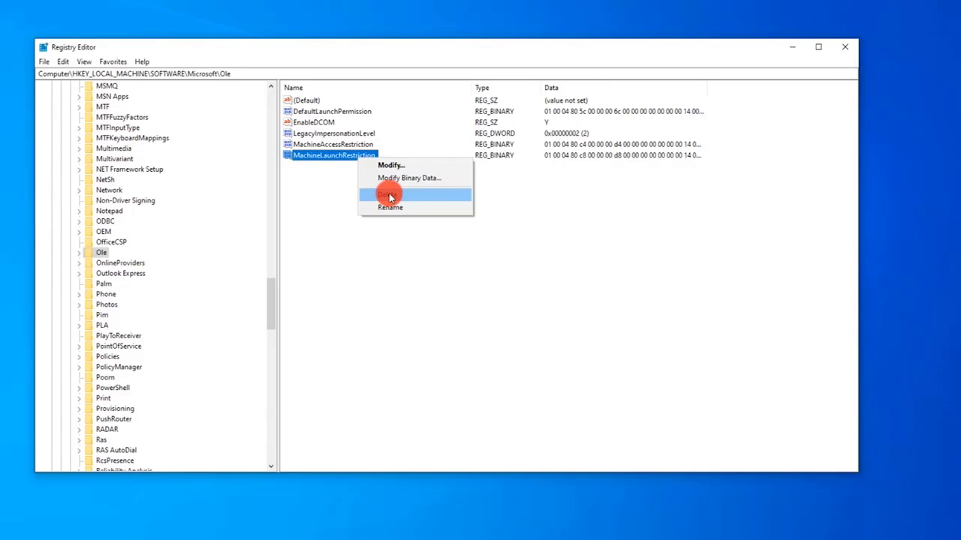
{"action": "left_click", "coordinate": [757, 185]}
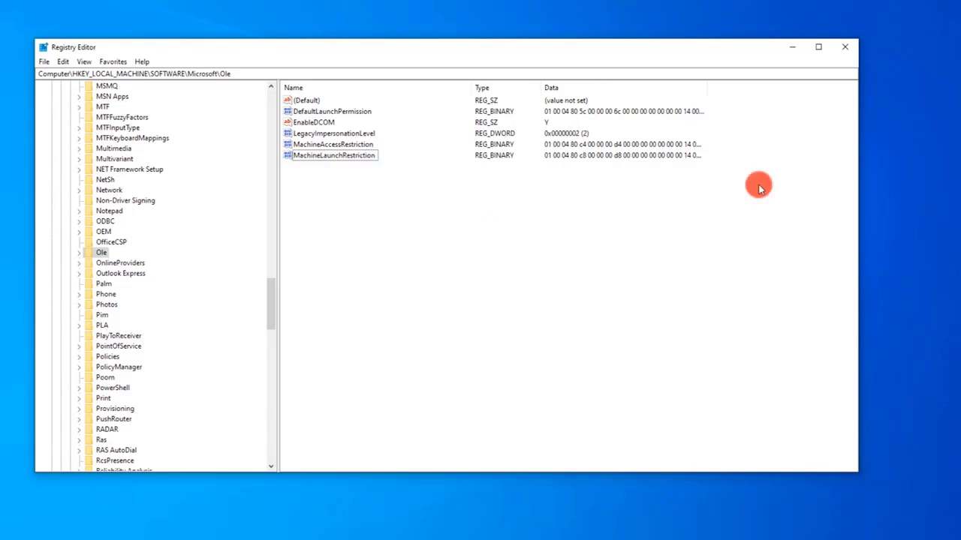
{"action": "left_click", "coordinate": [853, 46]}
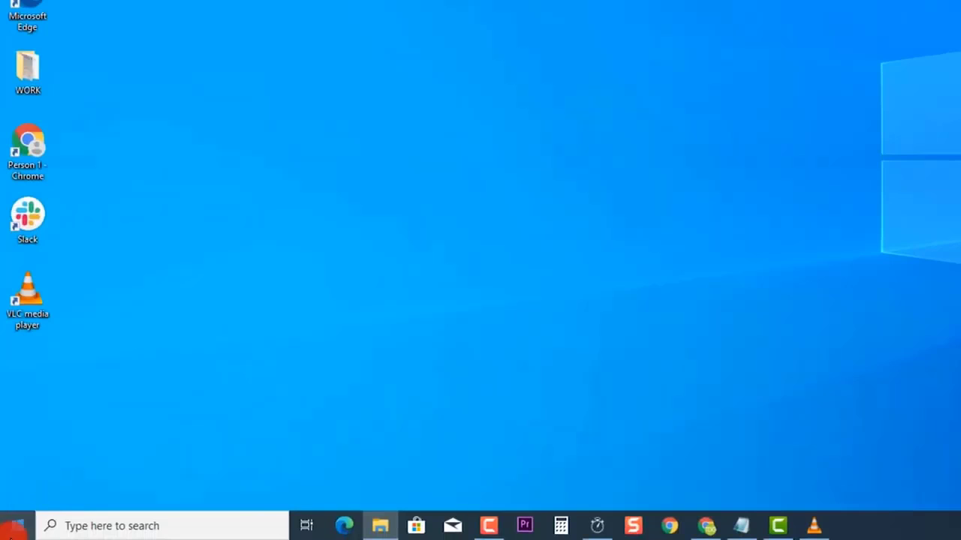
{"action": "left_click", "coordinate": [14, 529]}
{"action": "left_click", "coordinate": [17, 495]}
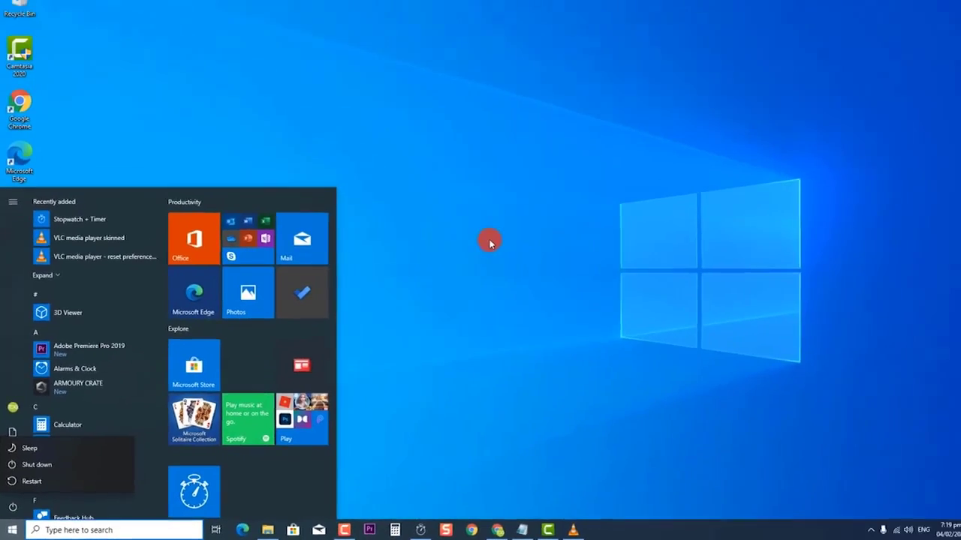
{"action": "key", "text": "Escape"}
{"action": "left_click", "coordinate": [471, 250]}
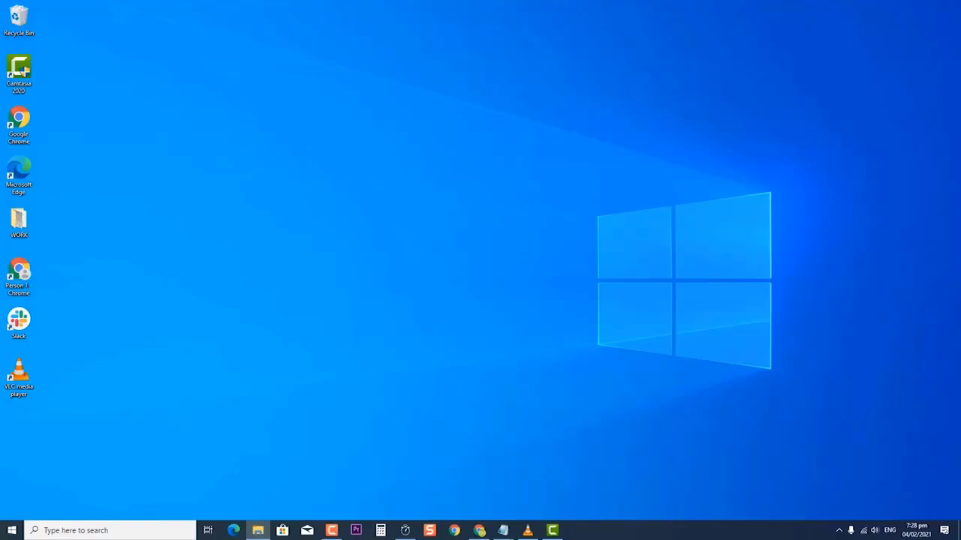
Start Registry Editor again by running 'regedit' from the Run dialog.
{"action": "key", "text": "super+r"}
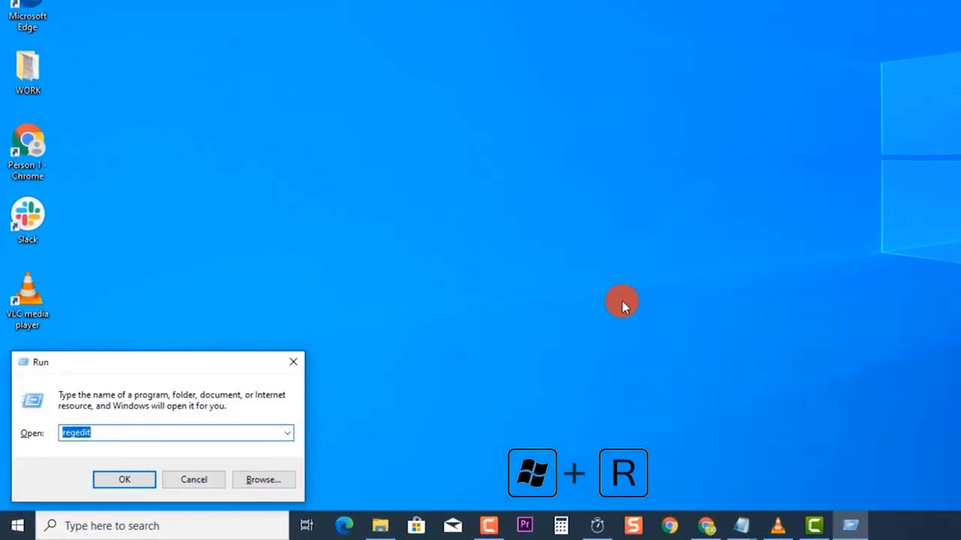
{"action": "key", "text": "BackSpace"}
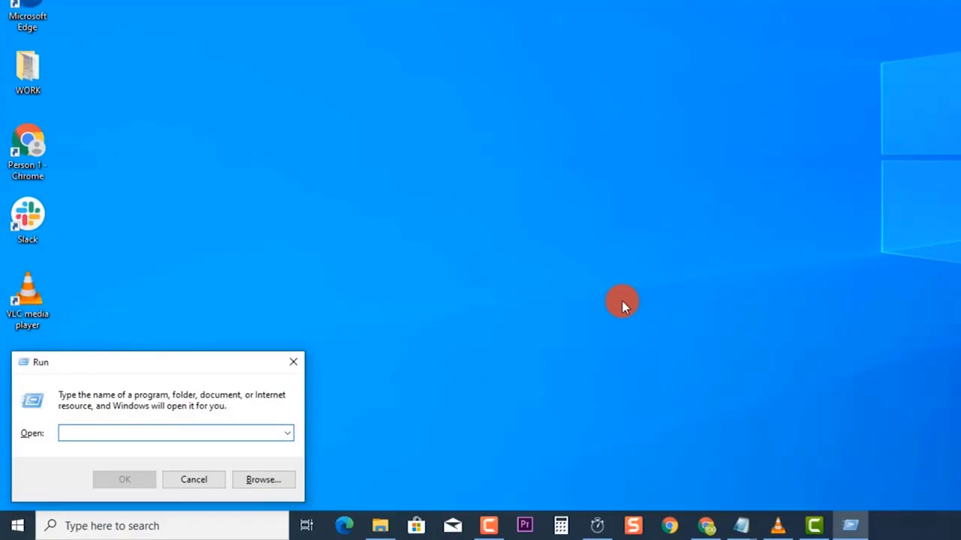
{"action": "type", "text": "regedit"}
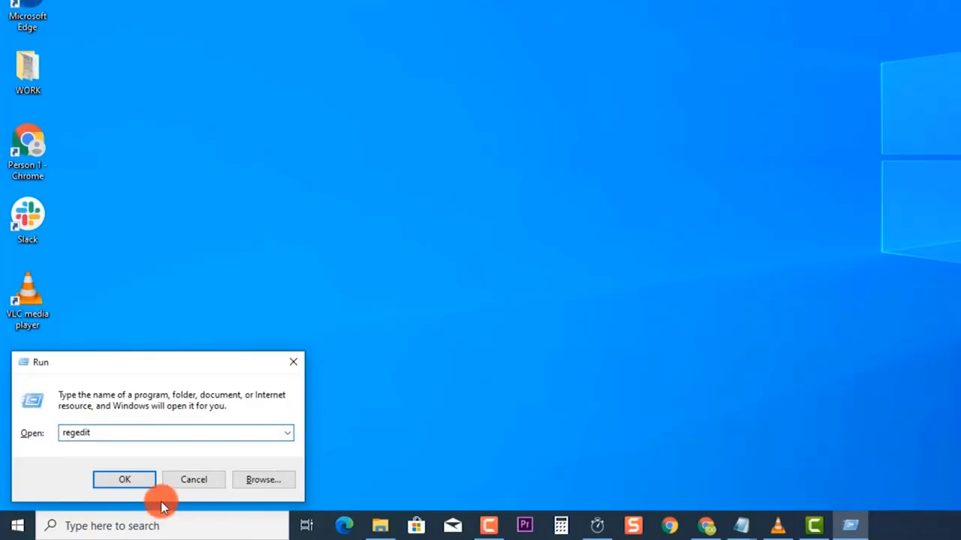
{"action": "left_click", "coordinate": [138, 482]}
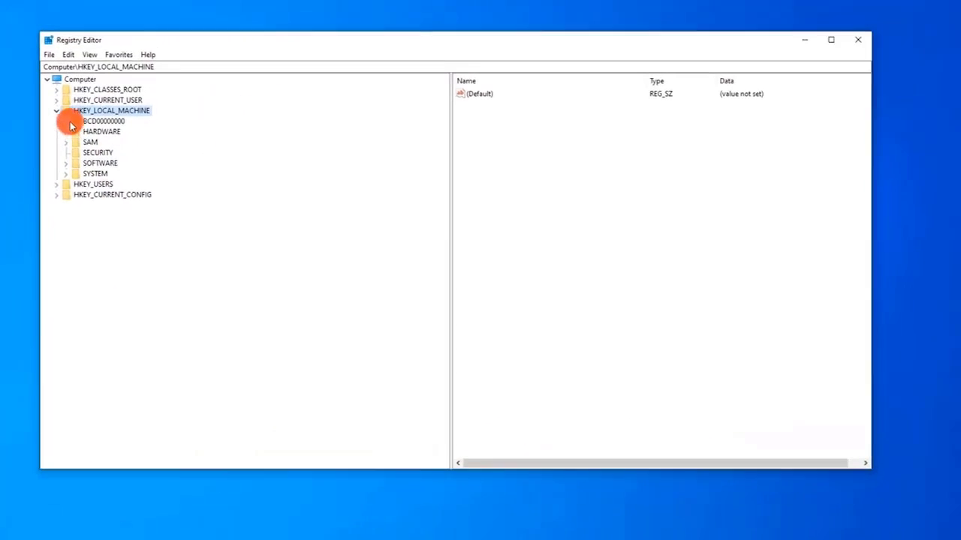
Collapse HKEY_LOCAL_MACHINE, expand HKEY_CLASSES_ROOT and bring up the CLSID key's context menu.
{"action": "left_click", "coordinate": [51, 118]}
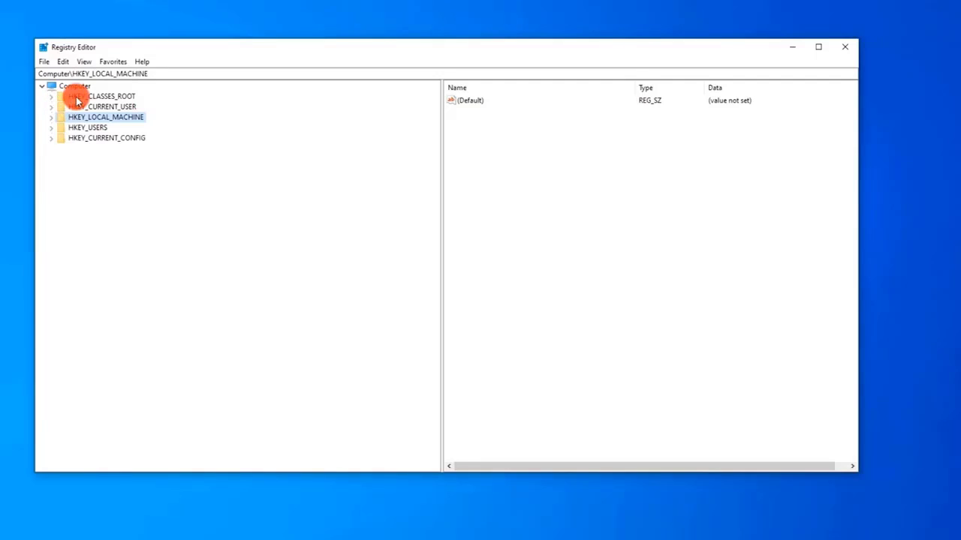
{"action": "left_click", "coordinate": [76, 98]}
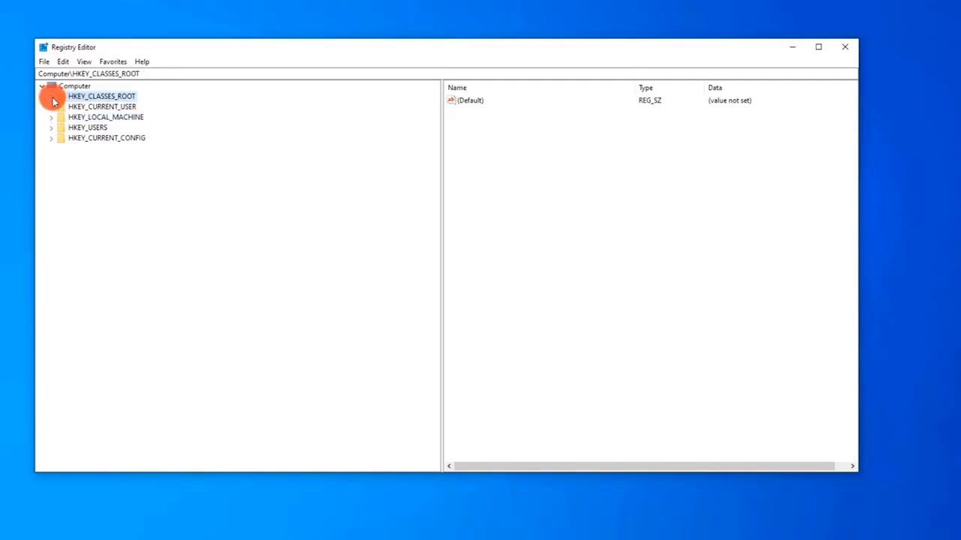
{"action": "left_click", "coordinate": [52, 97]}
{"action": "left_click_drag", "start_coordinate": [431, 95], "coordinate": [440, 188]}
{"action": "scroll", "coordinate": [208, 270], "scroll_direction": "up", "scroll_amount": 10}
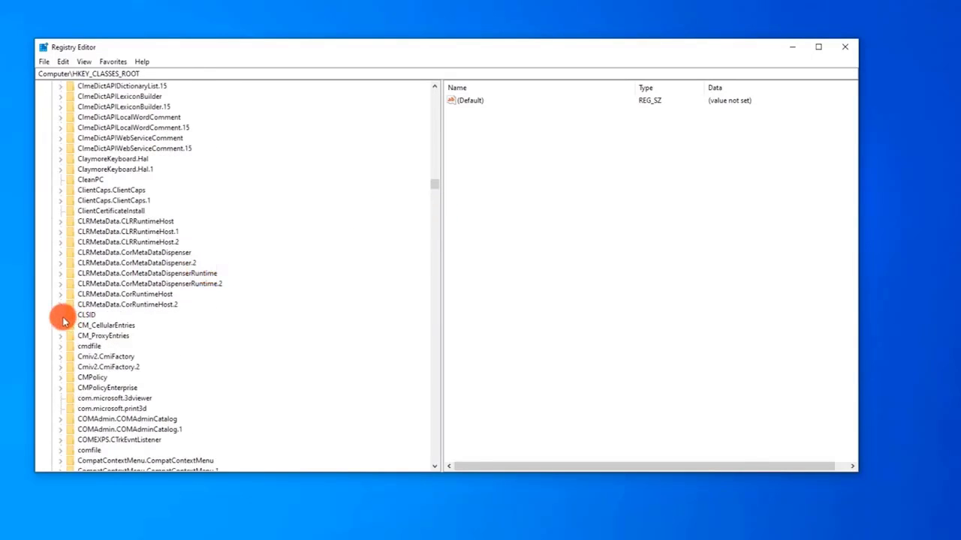
{"action": "right_click", "coordinate": [84, 317]}
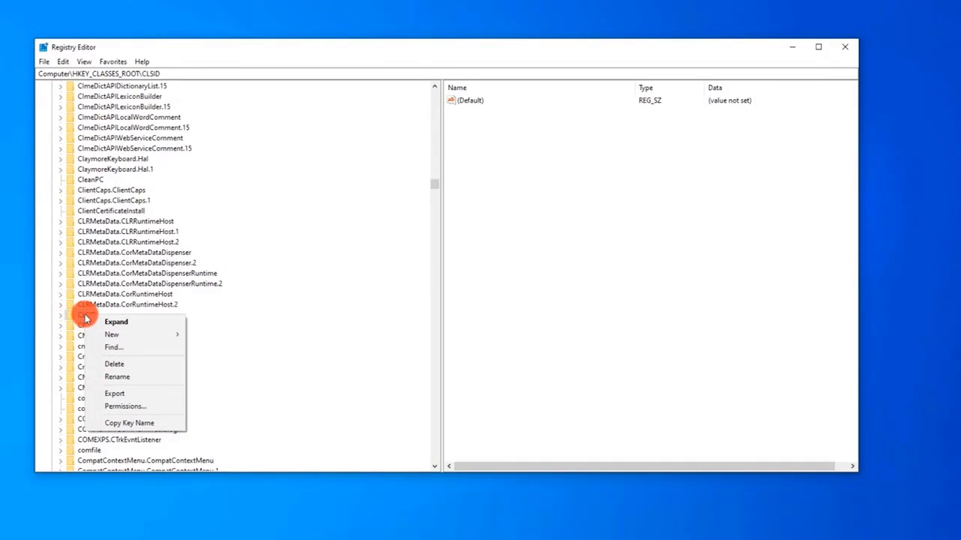
Open the CLSID key's permissions and review its Advanced Security Settings.
{"action": "left_click", "coordinate": [127, 406]}
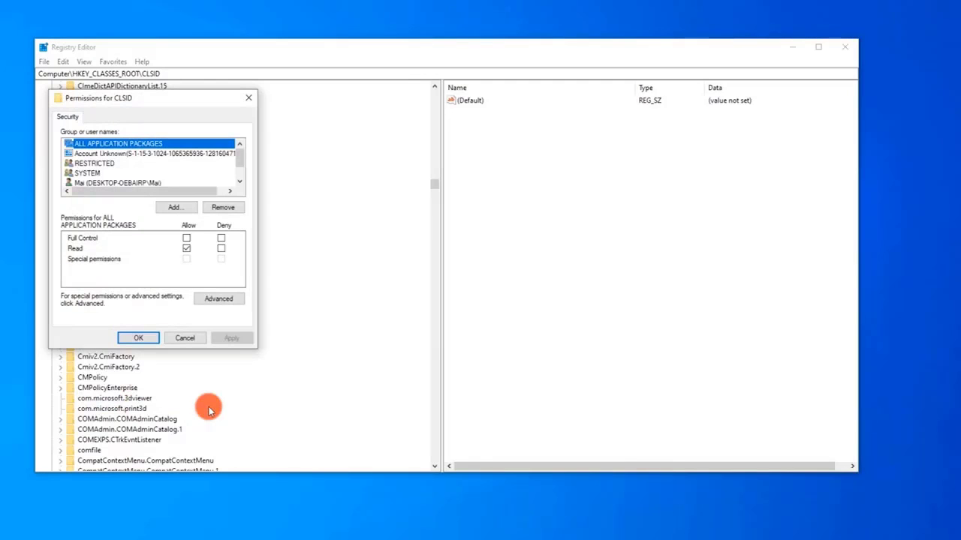
{"action": "left_click", "coordinate": [218, 298]}
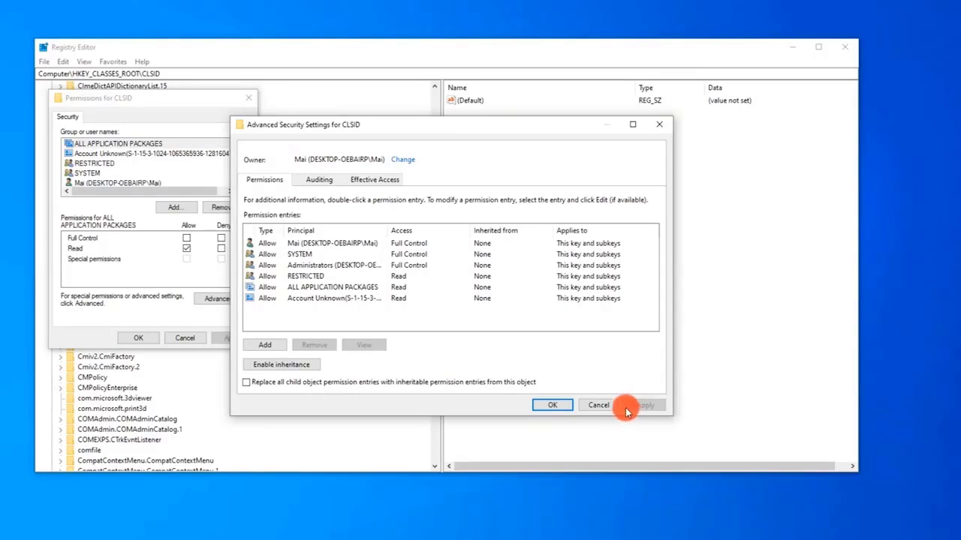
{"action": "left_click", "coordinate": [658, 125]}
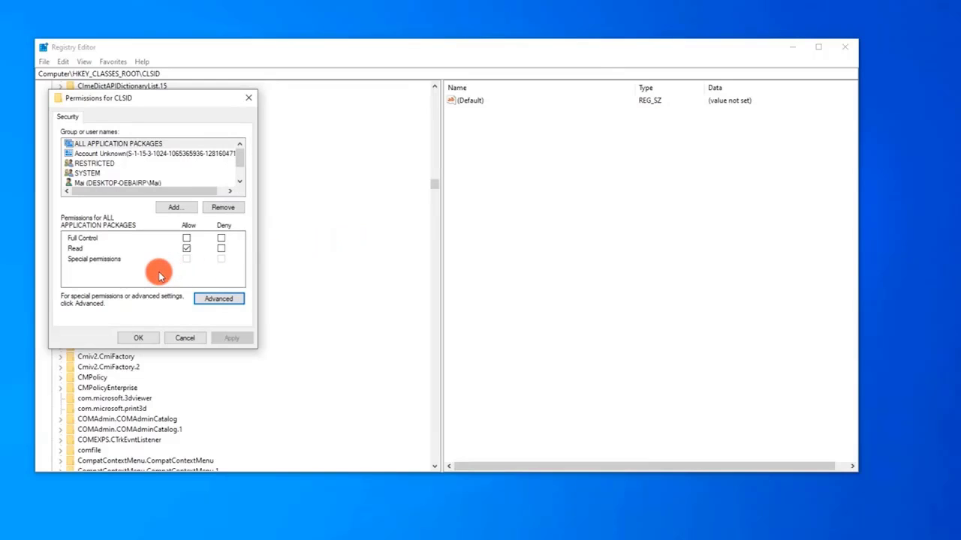
Add the 'Everyone' group to the CLSID permissions after verifying the name with Check Names.
{"action": "left_click", "coordinate": [171, 206]}
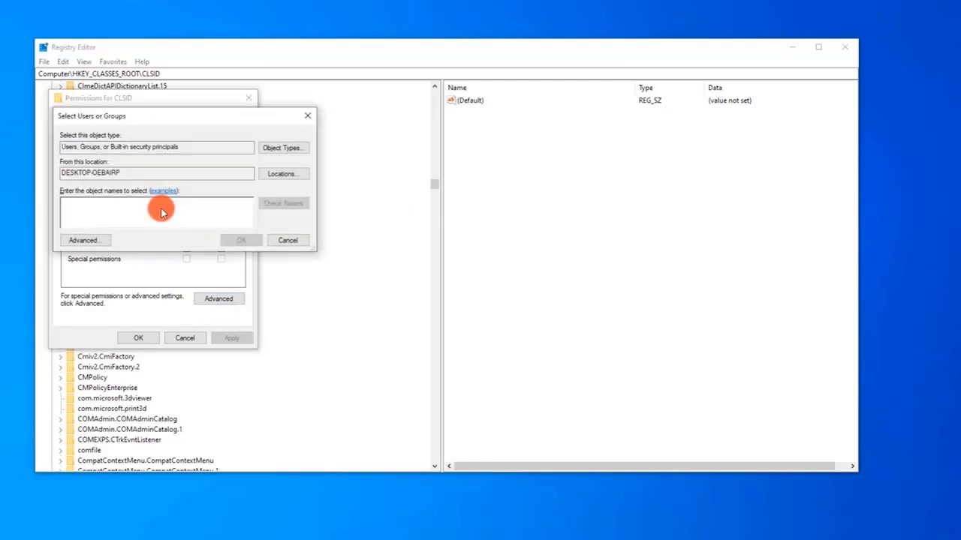
{"action": "type", "text": "Everyone"}
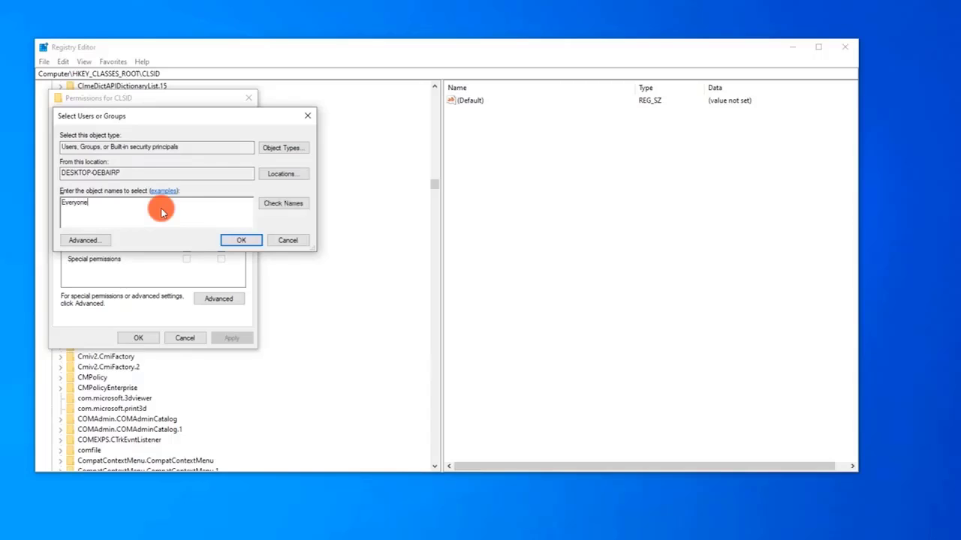
{"action": "left_click", "coordinate": [286, 203]}
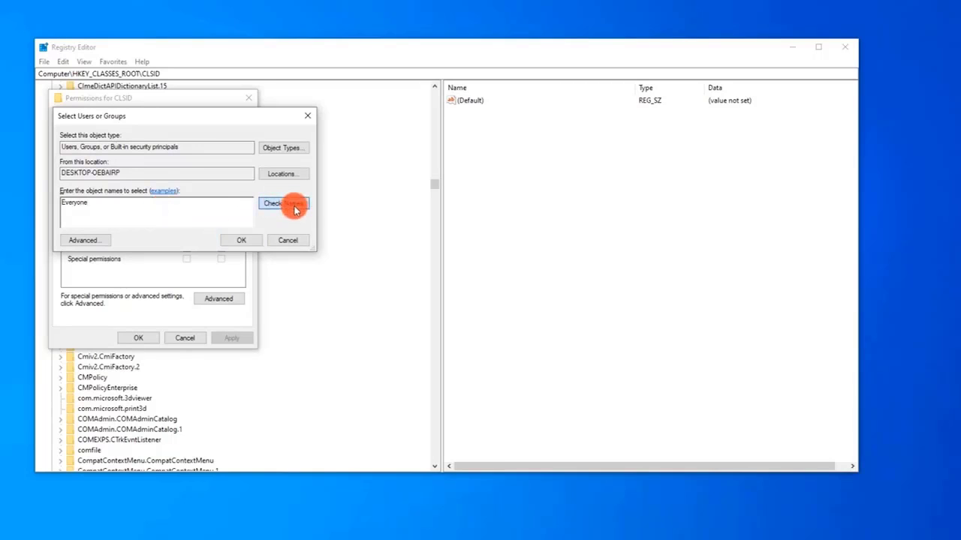
{"action": "double_click", "coordinate": [118, 205]}
{"action": "left_click", "coordinate": [120, 206]}
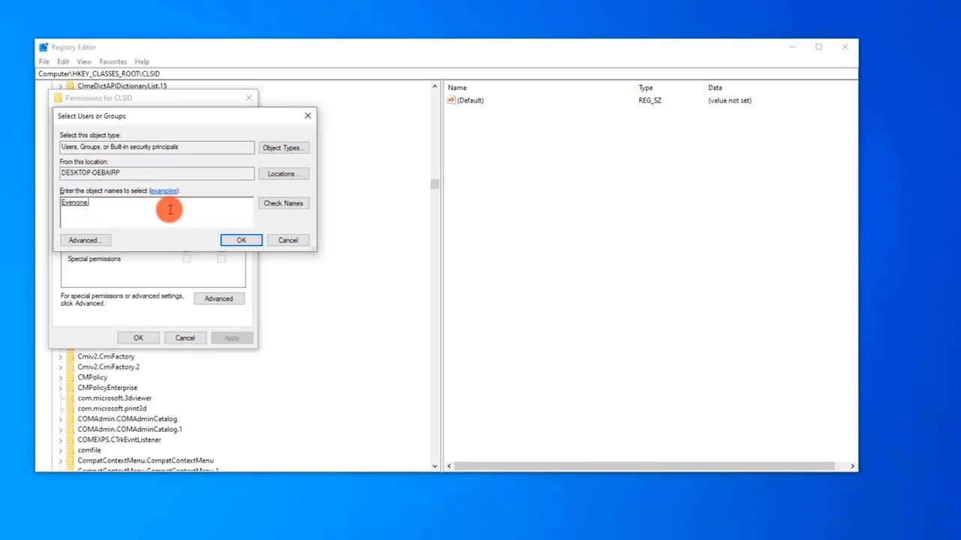
{"action": "left_click", "coordinate": [240, 241]}
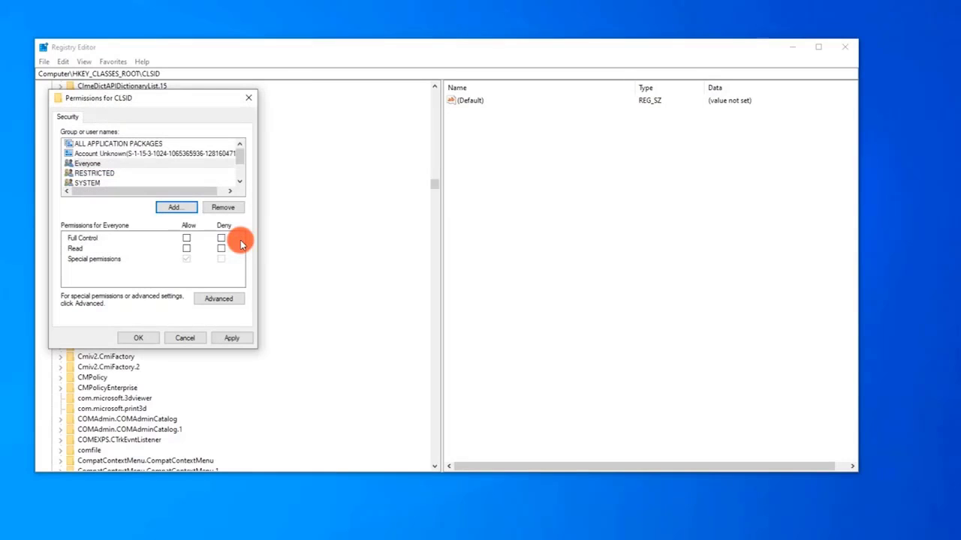
Allow Full Control for Everyone on the CLSID key and apply the change.
{"action": "left_click", "coordinate": [189, 240]}
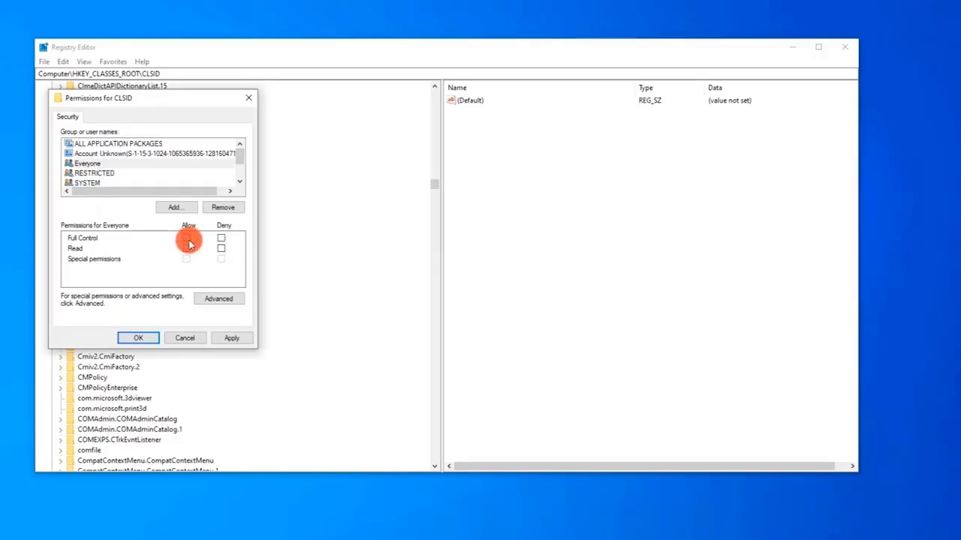
{"action": "left_click", "coordinate": [187, 239]}
{"action": "left_click", "coordinate": [237, 338]}
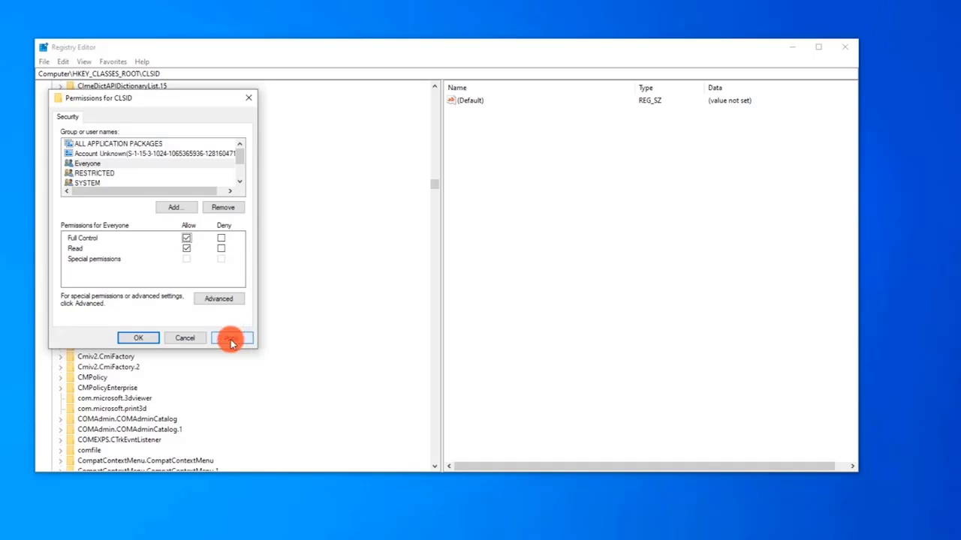
{"action": "left_click", "coordinate": [138, 338]}
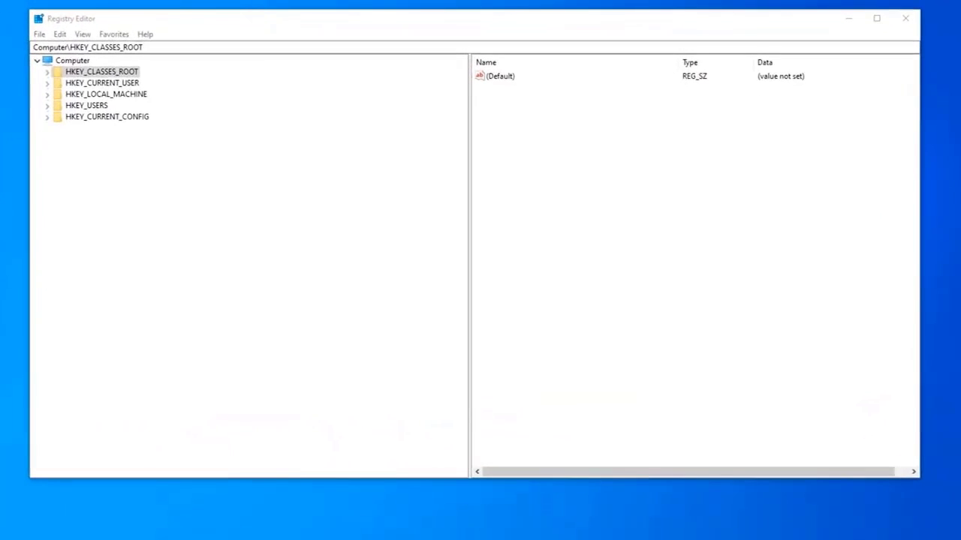
Expand HKEY_LOCAL_MACHINE\SOFTWARE\Classes and scroll down toward the AppID key.
{"action": "left_click", "coordinate": [48, 96]}
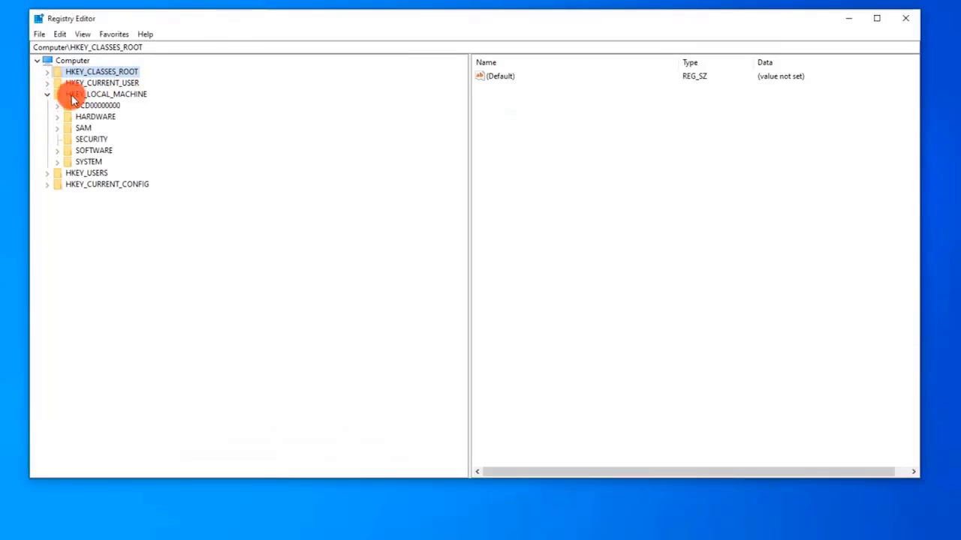
{"action": "left_click", "coordinate": [72, 96]}
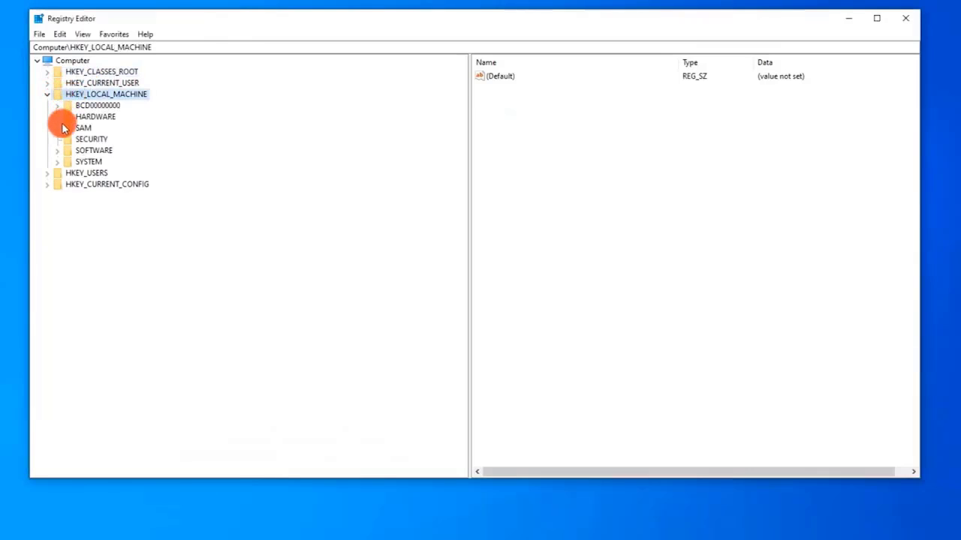
{"action": "left_click", "coordinate": [58, 151]}
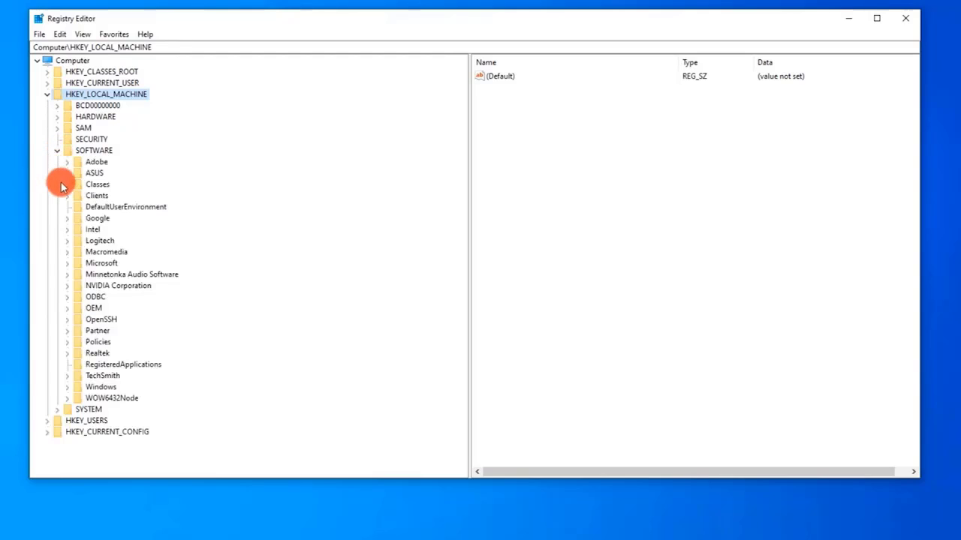
{"action": "left_click", "coordinate": [66, 185]}
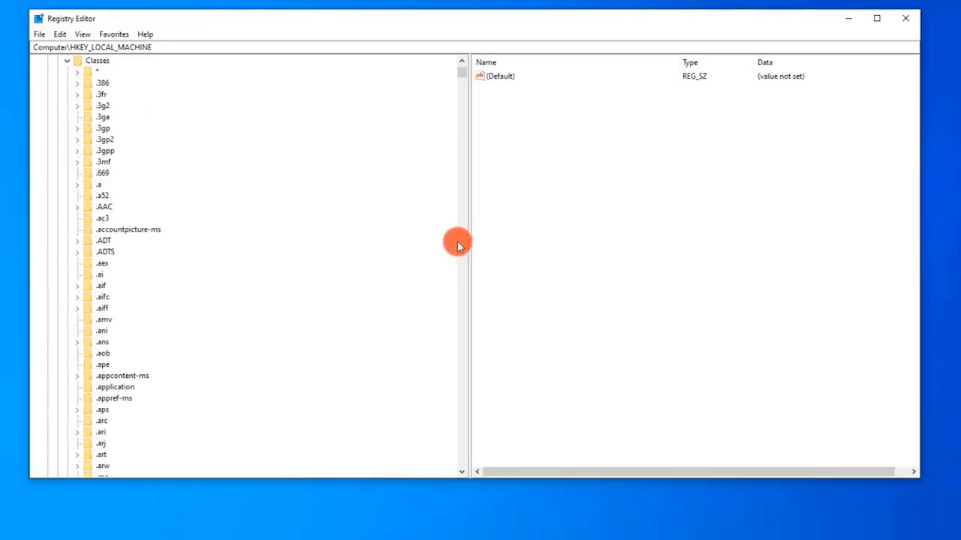
{"action": "left_click_drag", "start_coordinate": [458, 73], "coordinate": [470, 135]}
{"action": "scroll", "coordinate": [217, 296], "scroll_direction": "down", "scroll_amount": 2}
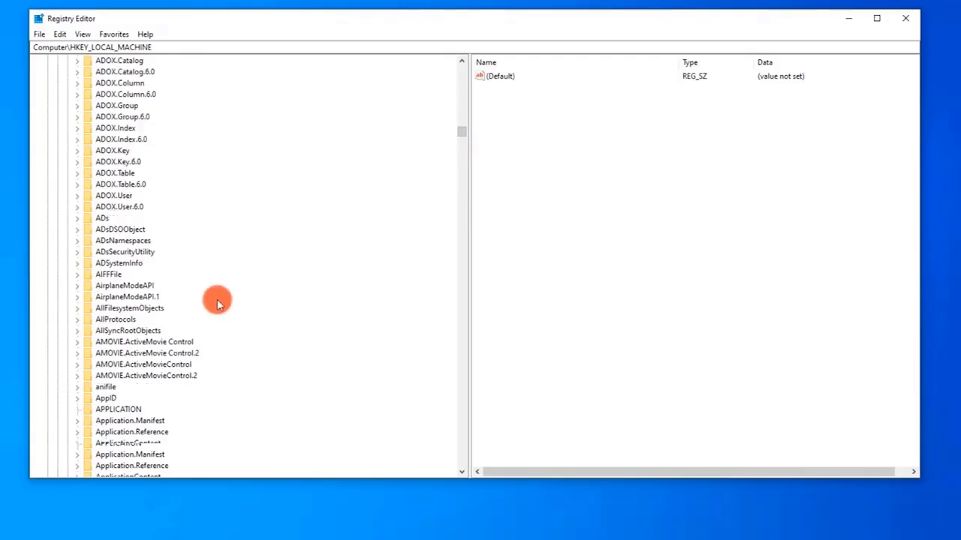
Open the AppID key's Permissions dialog and its Advanced security settings.
{"action": "right_click", "coordinate": [113, 367]}
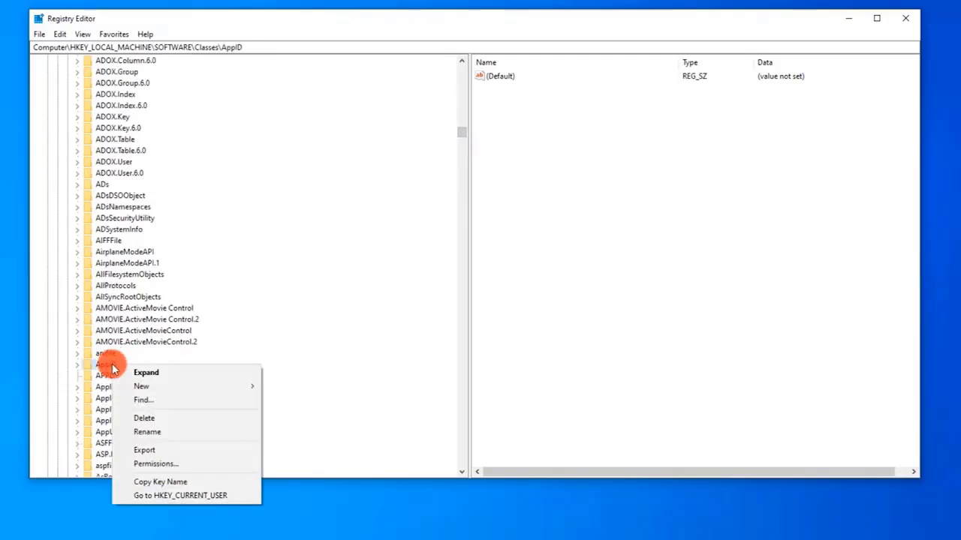
{"action": "left_click", "coordinate": [154, 464]}
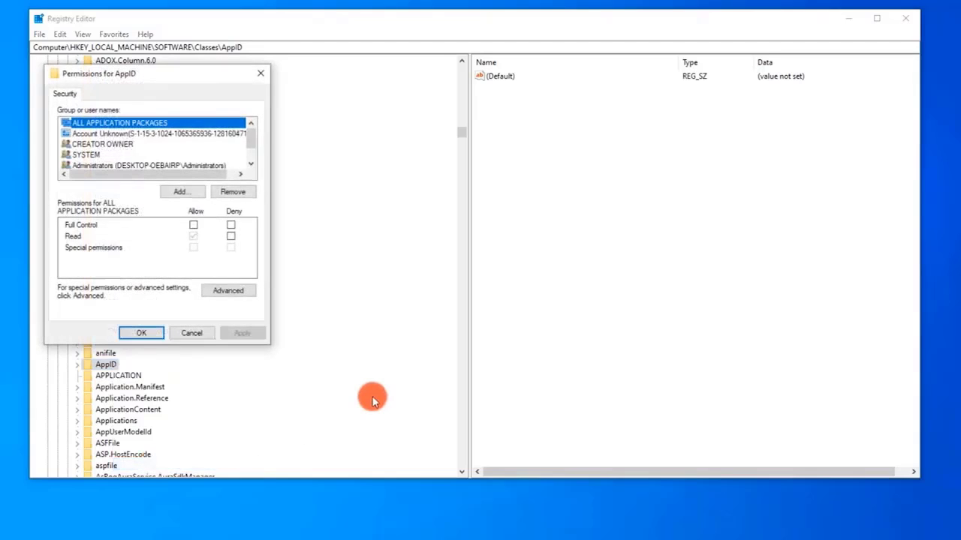
{"action": "left_click", "coordinate": [230, 292]}
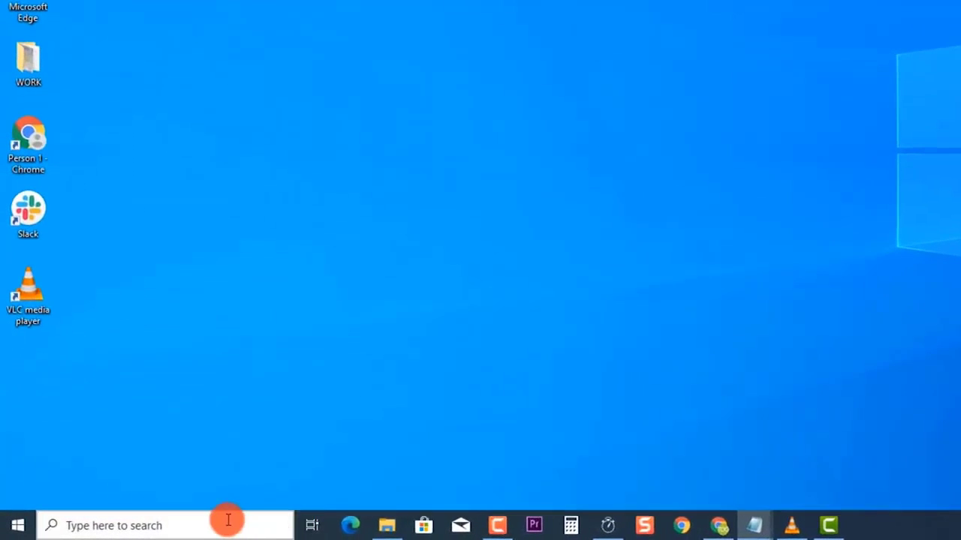
Find Control Panel via search, keep large icons, and launch Component Services from Administrative Tools.
{"action": "left_click", "coordinate": [153, 526]}
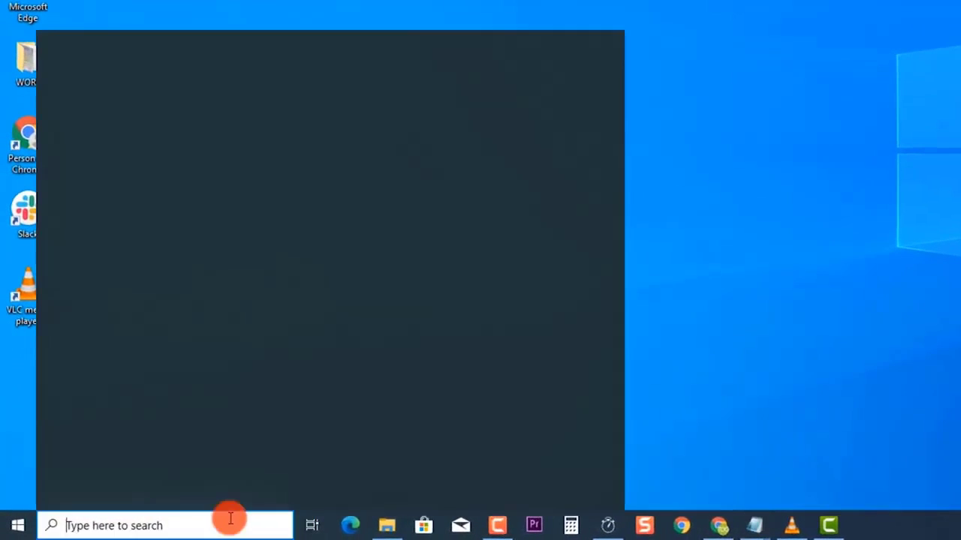
{"action": "type", "text": "Control pa"}
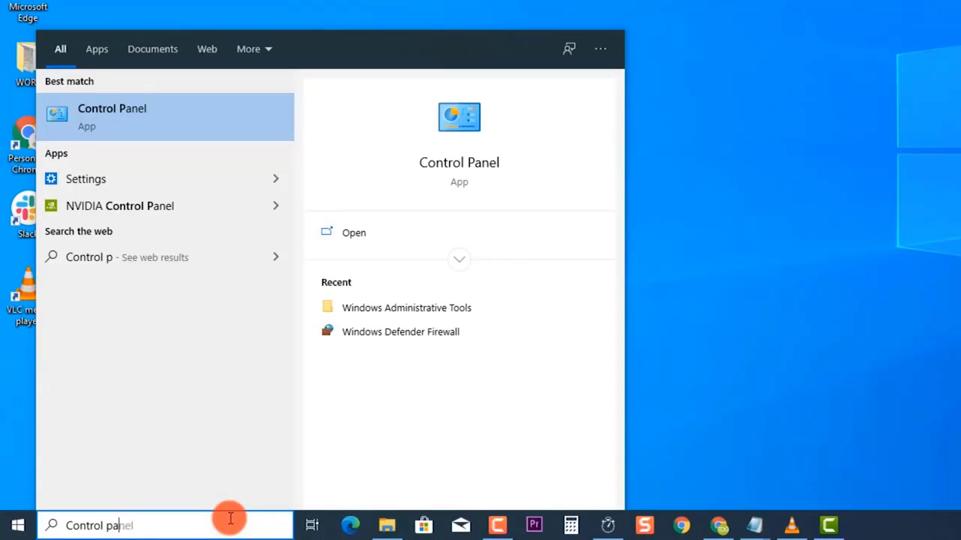
{"action": "type", "text": "nel"}
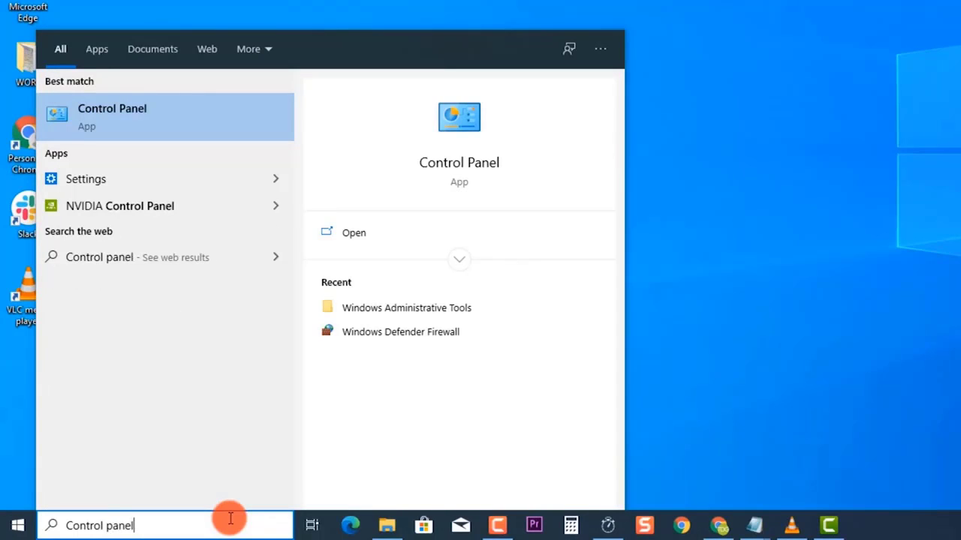
{"action": "left_click", "coordinate": [173, 120]}
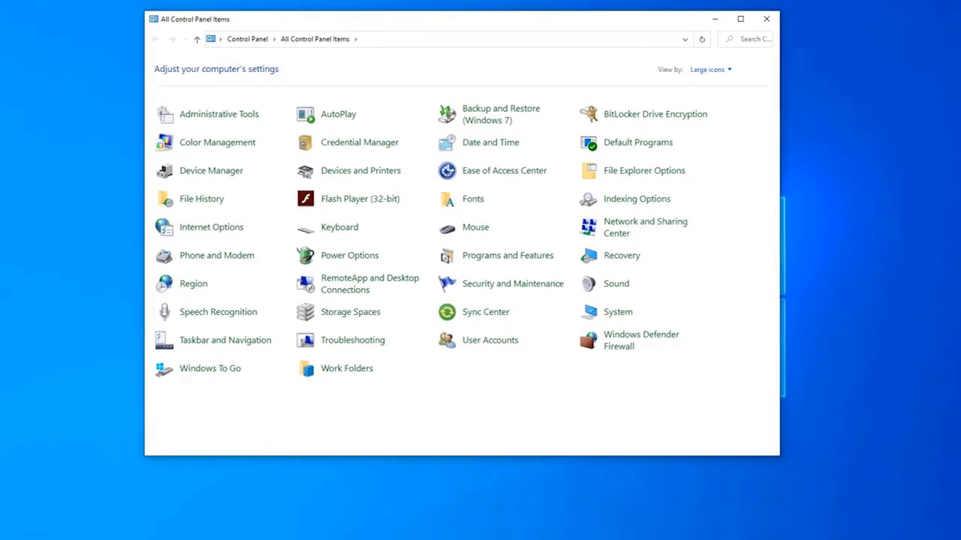
{"action": "left_click", "coordinate": [707, 69]}
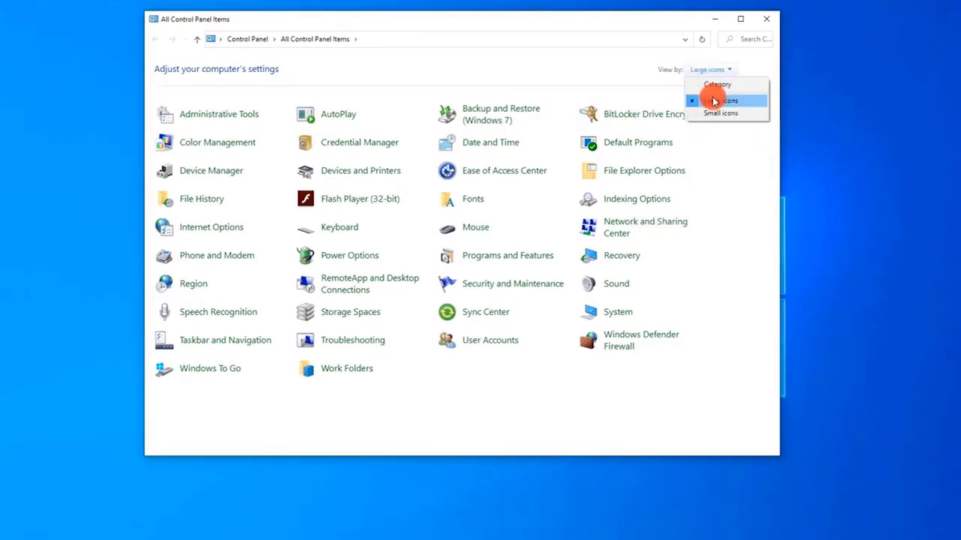
{"action": "left_click", "coordinate": [713, 101]}
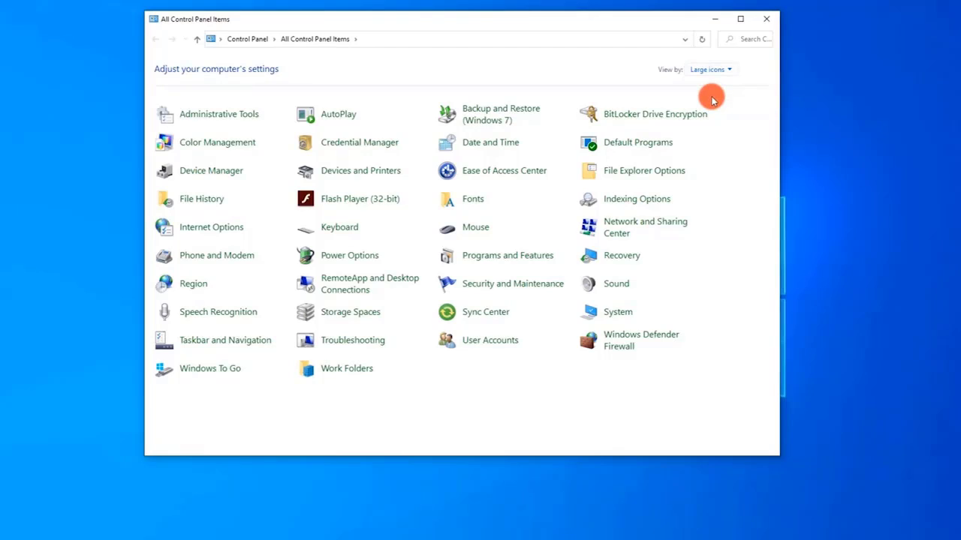
{"action": "left_click", "coordinate": [239, 114]}
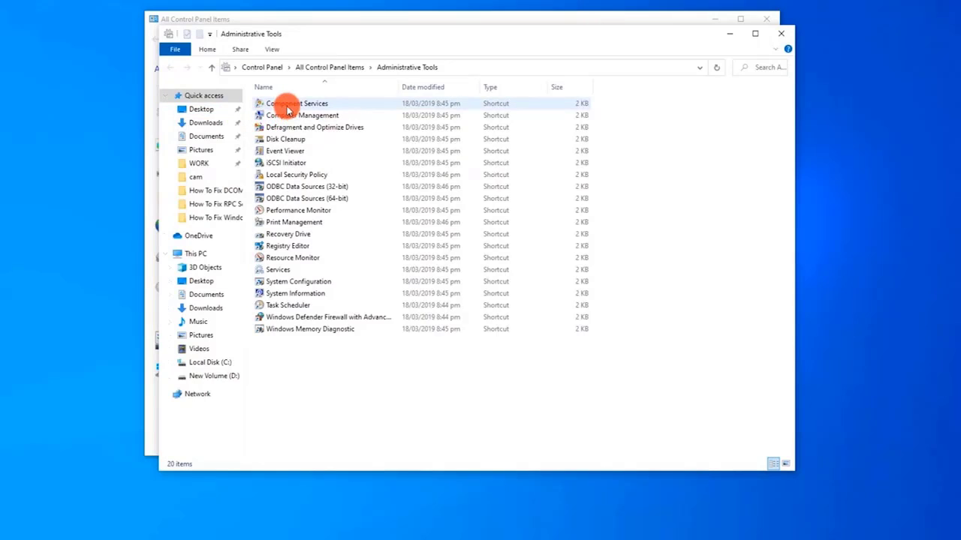
{"action": "double_click", "coordinate": [287, 109]}
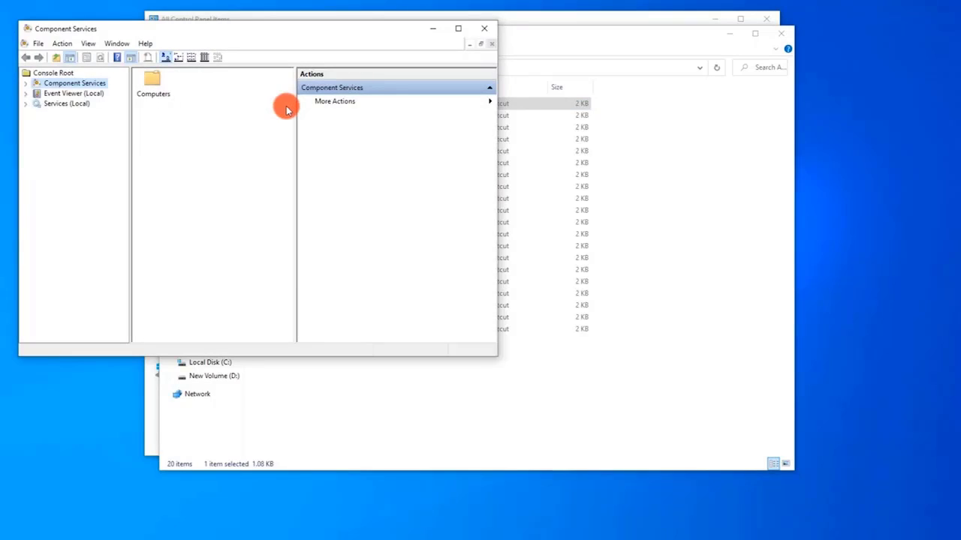
Expand Computers > My Computer to reveal DCOM Config, then close all windows and open Start to restart.
{"action": "double_click", "coordinate": [155, 89]}
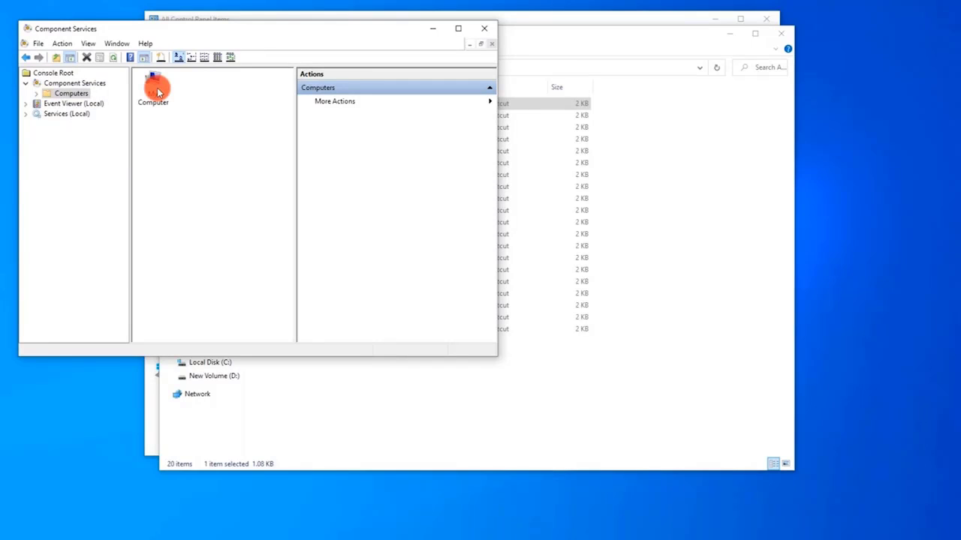
{"action": "double_click", "coordinate": [155, 88]}
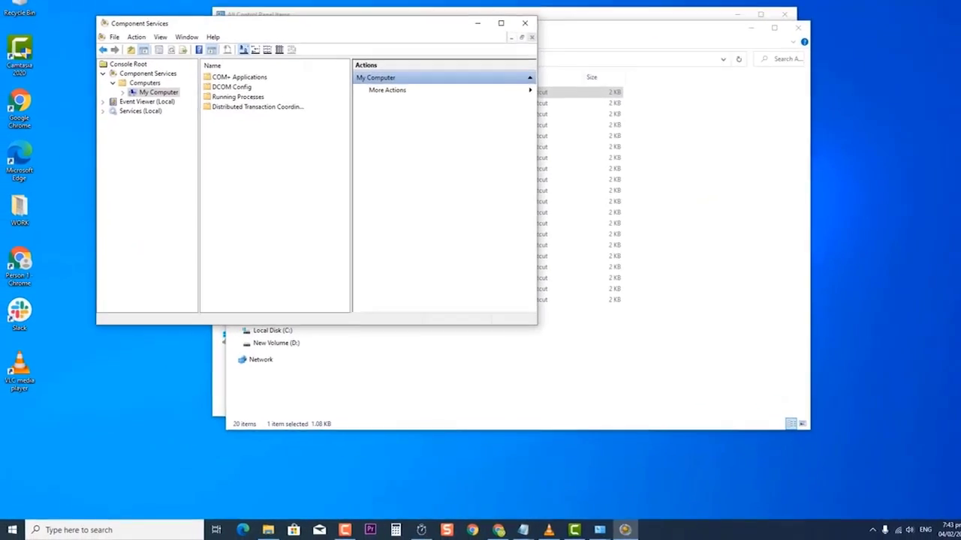
{"action": "key", "text": "alt+F4"}
{"action": "key", "text": "alt+F4"}
{"action": "key", "text": "alt+F4"}
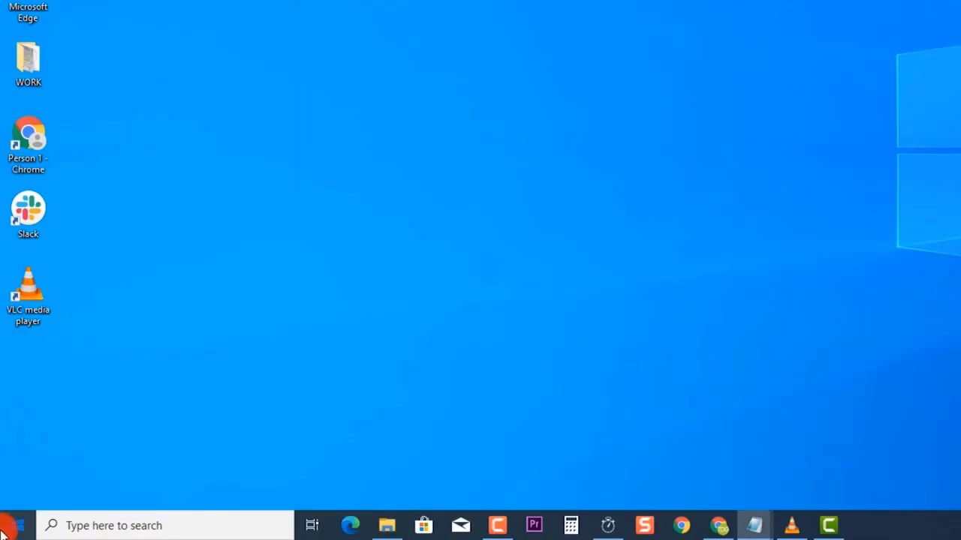
{"action": "left_click", "coordinate": [4, 530]}
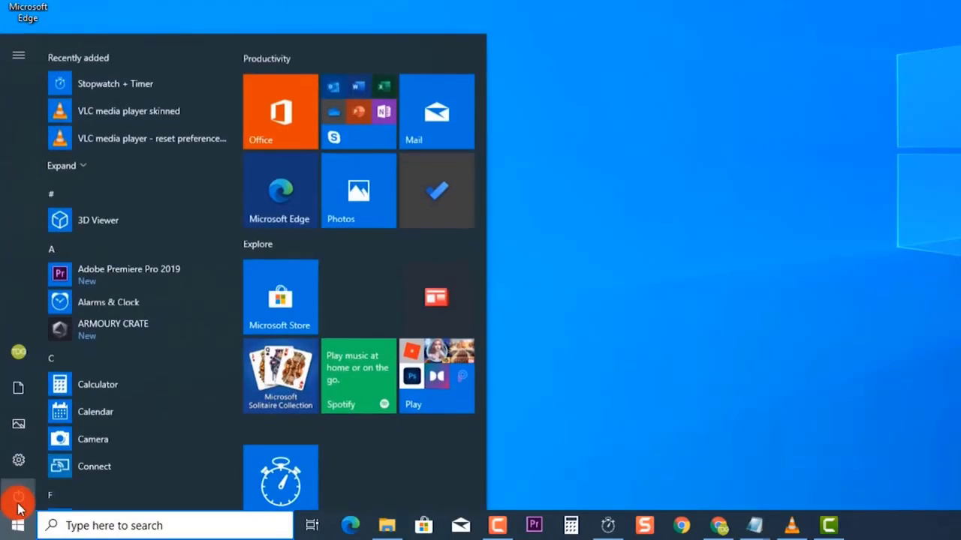